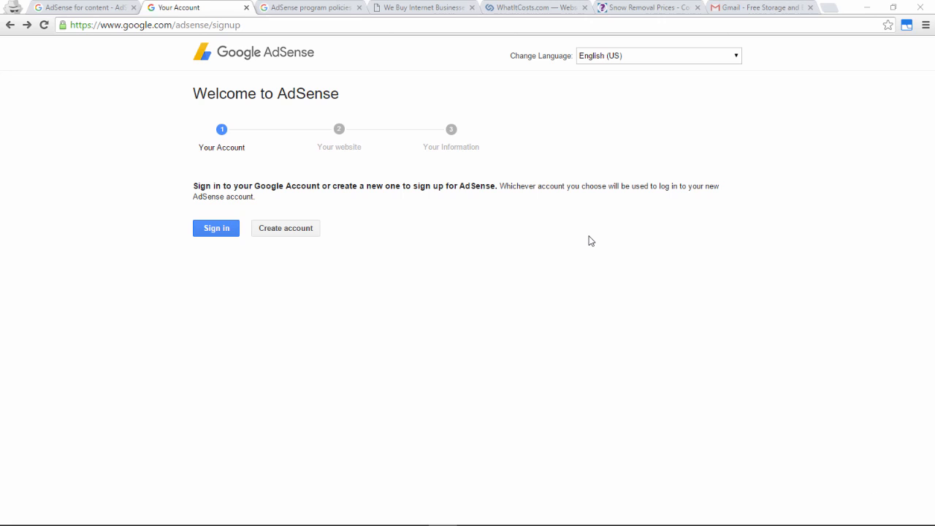
- Examine the layout and ad placements on the WhatItCosts snow removal article page
left_click(635, 10)
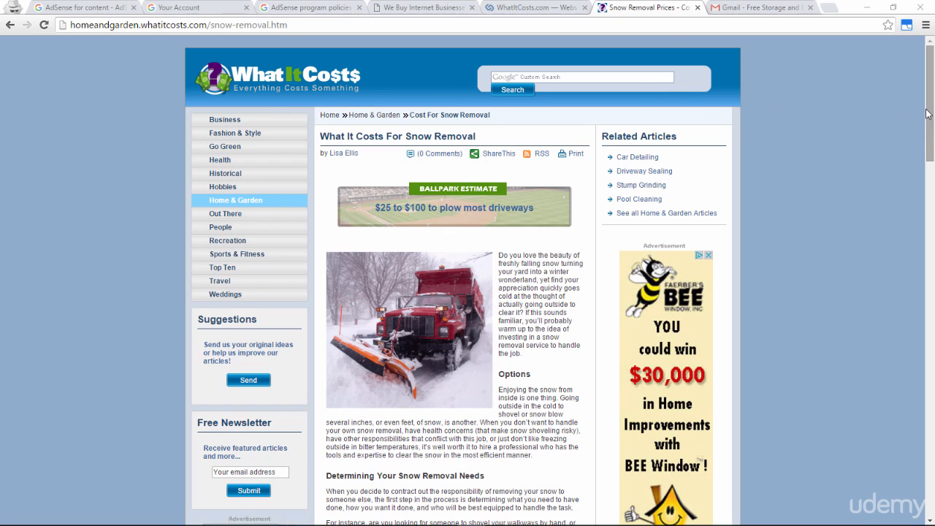
left_click_drag(926, 114, 921, 159)
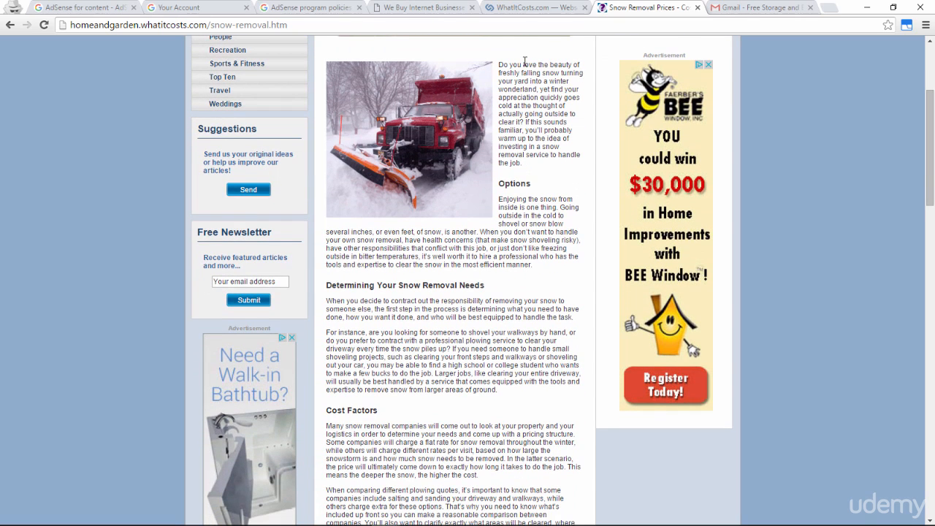
scroll(553, 86, "up", 3)
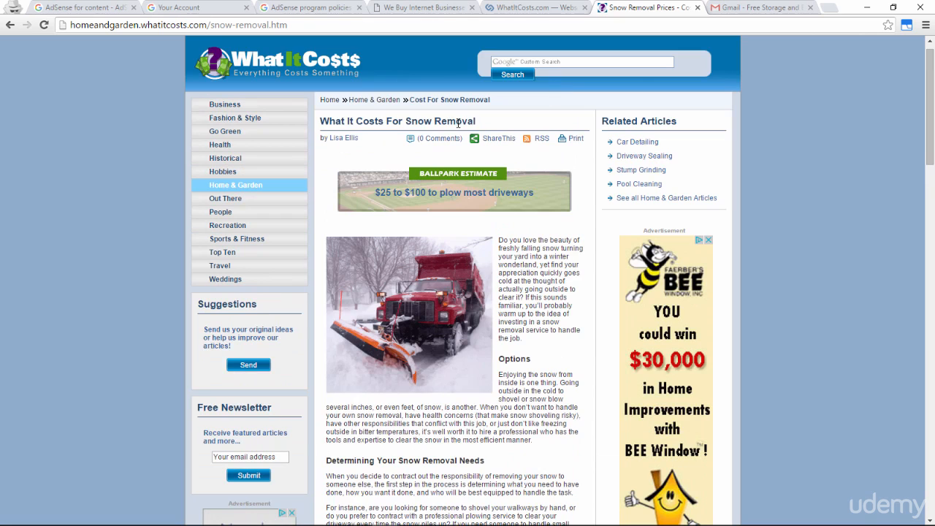
left_click_drag(928, 106, 923, 142)
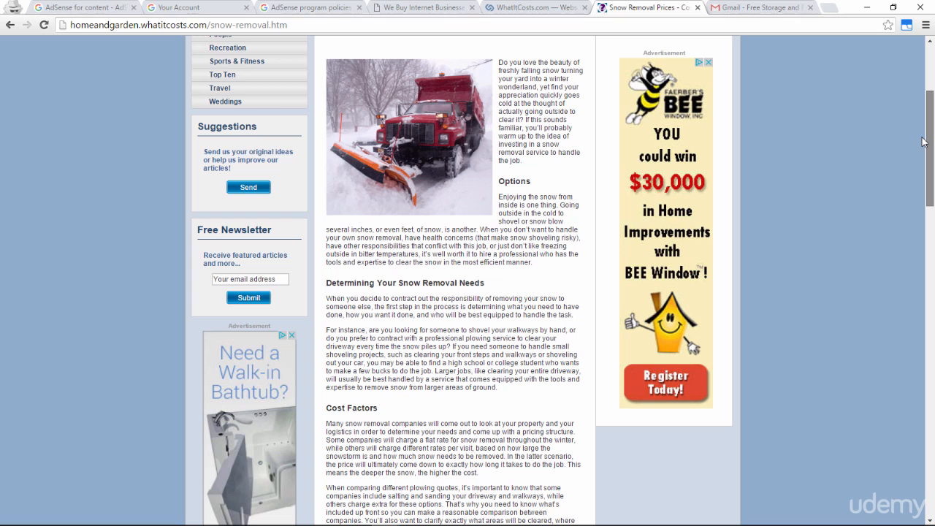
left_click_drag(923, 142, 917, 117)
- Examine the length of the snow removal article's text, highlighting progressively from the introduction through the Cost Factors section
left_click_drag(536, 269, 499, 165)
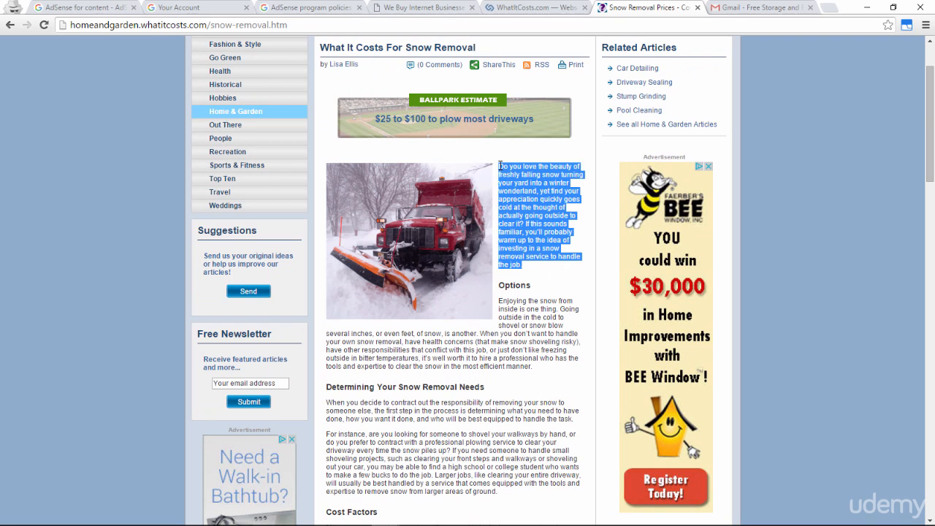
left_click(536, 368)
left_click_drag(535, 368, 500, 165)
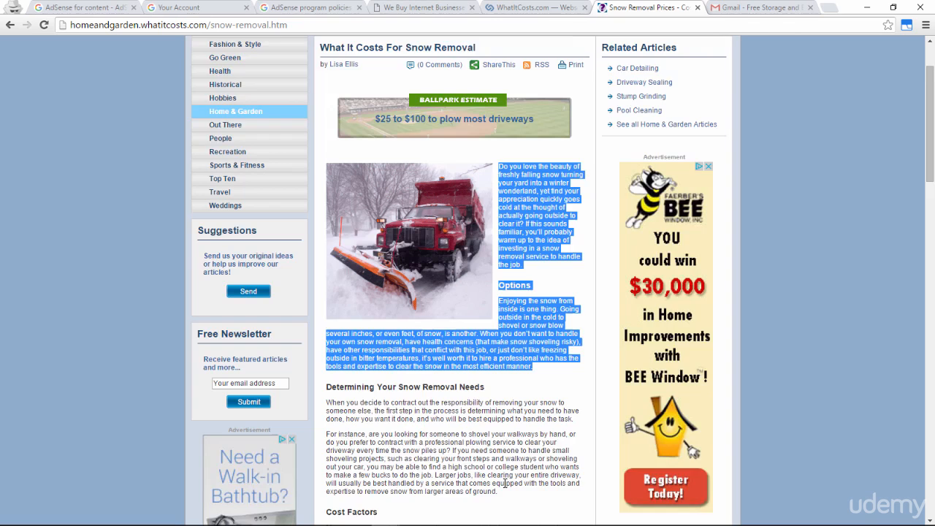
scroll(503, 483, "down", 1)
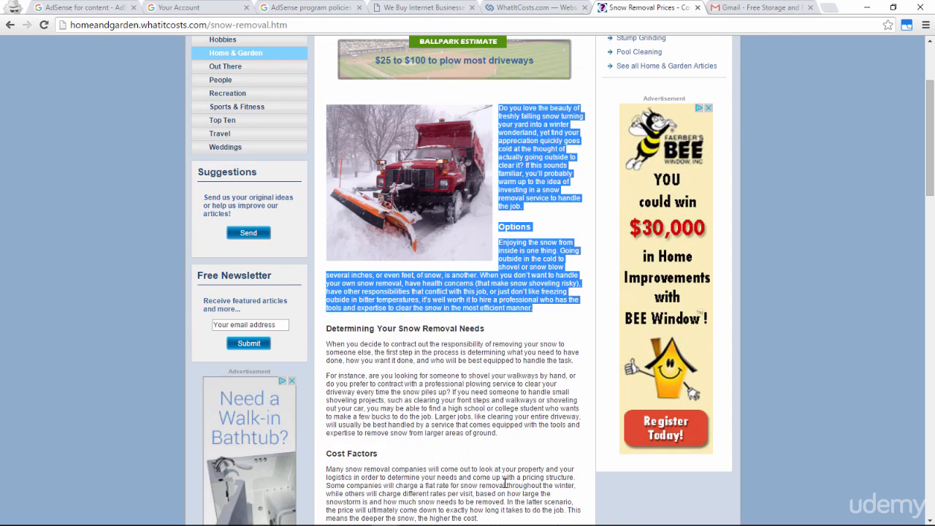
left_click(509, 437)
left_click_drag(508, 437, 500, 108)
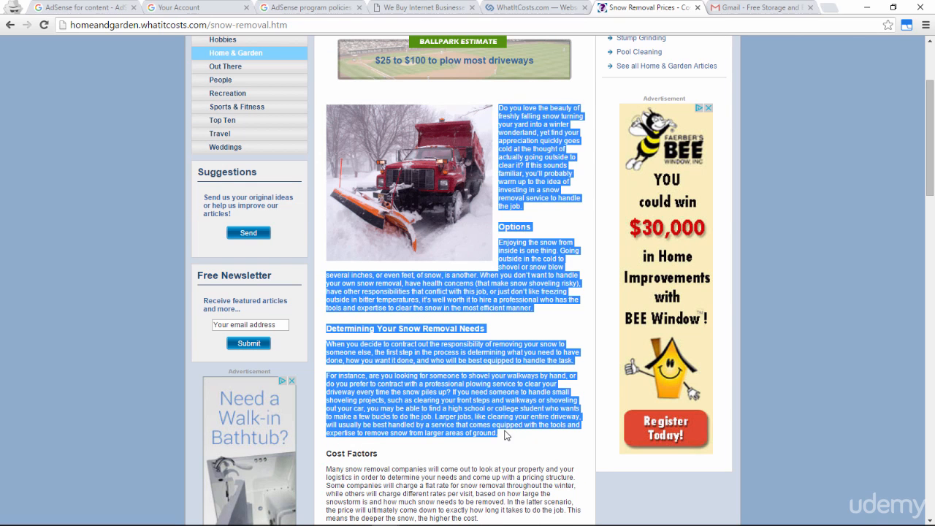
scroll(504, 442, "down", 2)
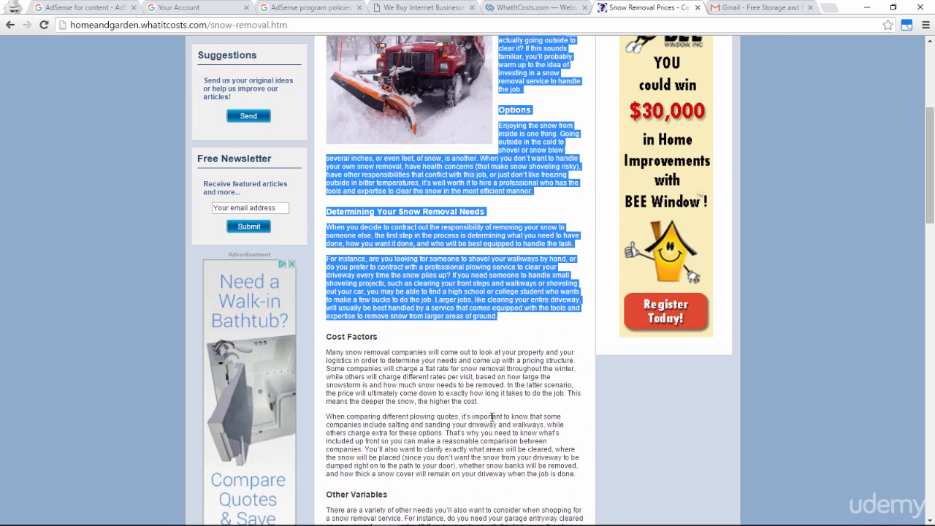
left_click_drag(582, 474, 501, 114)
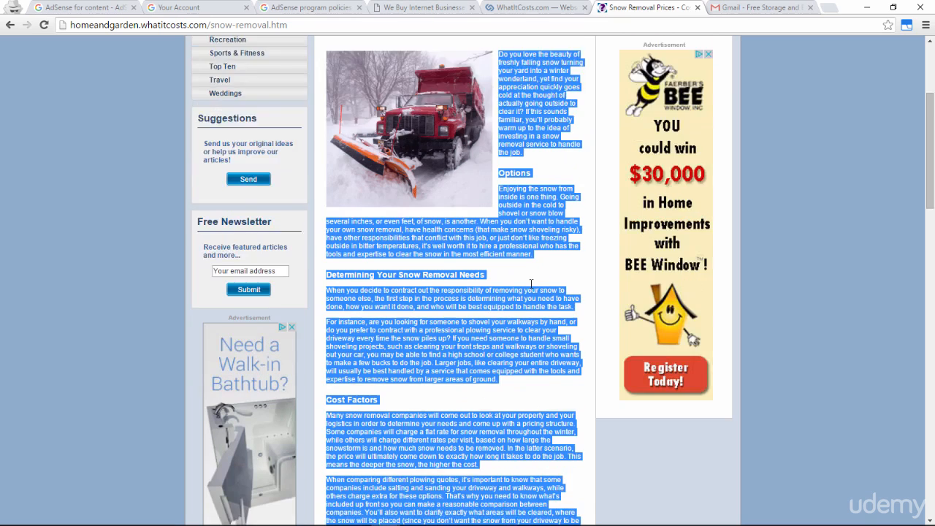
scroll(537, 270, "down", 3)
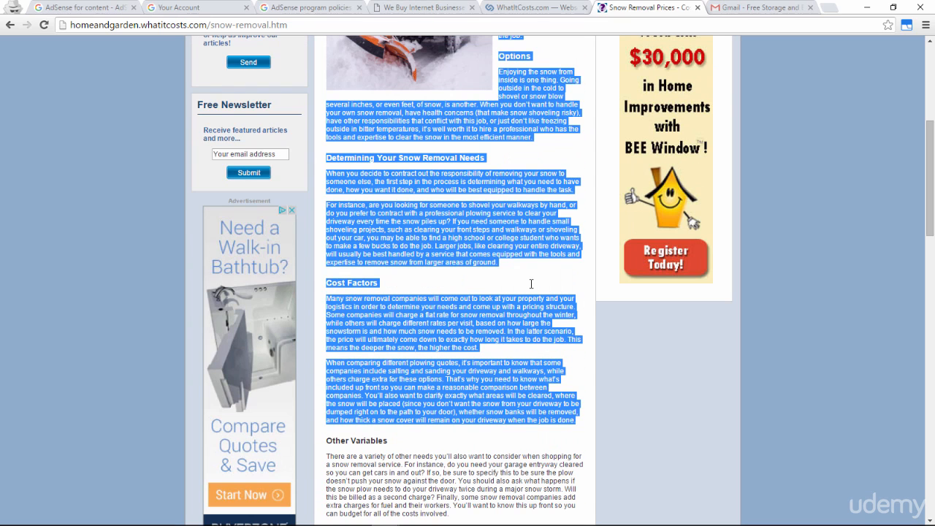
scroll(531, 283, "up", 2)
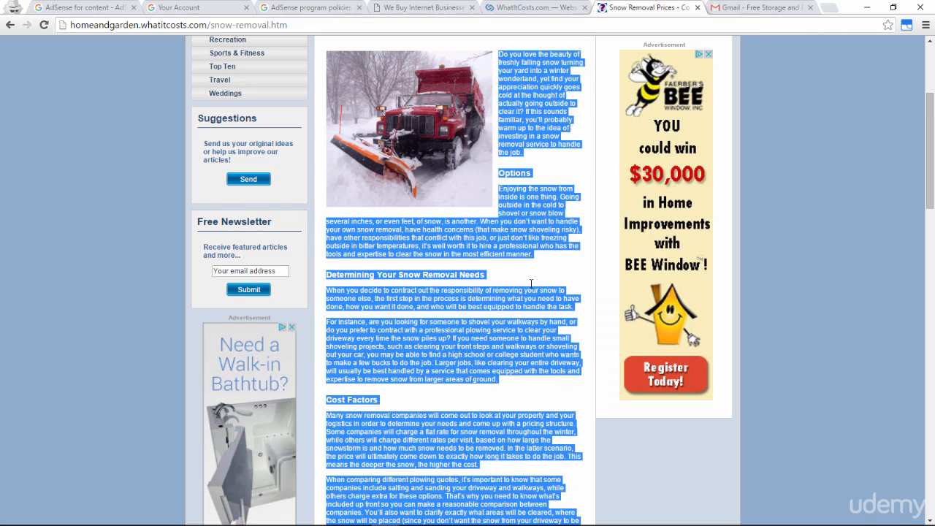
scroll(531, 285, "up", 1)
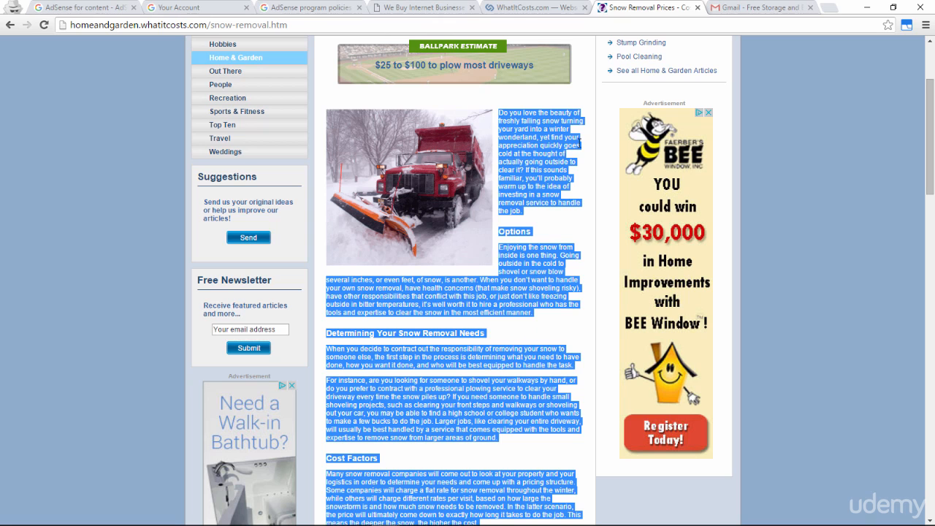
scroll(559, 243, "up", 1)
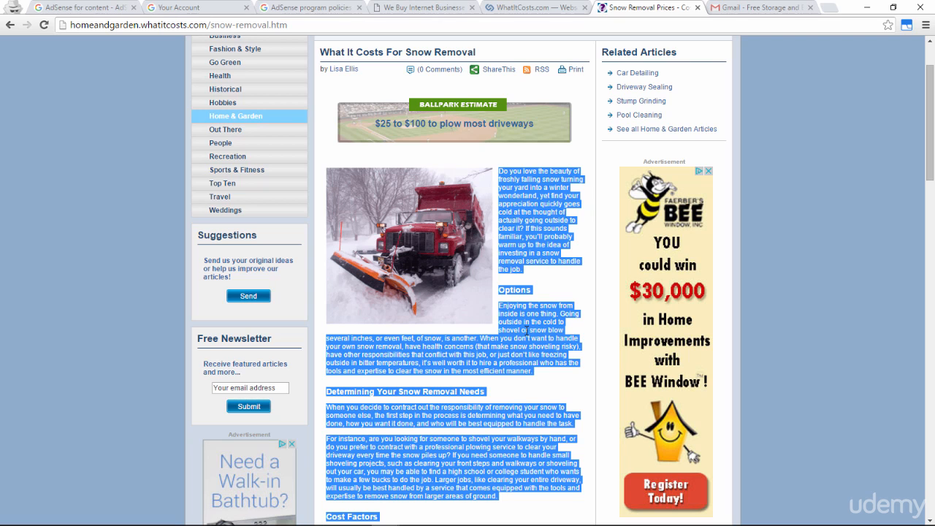
left_click(553, 289)
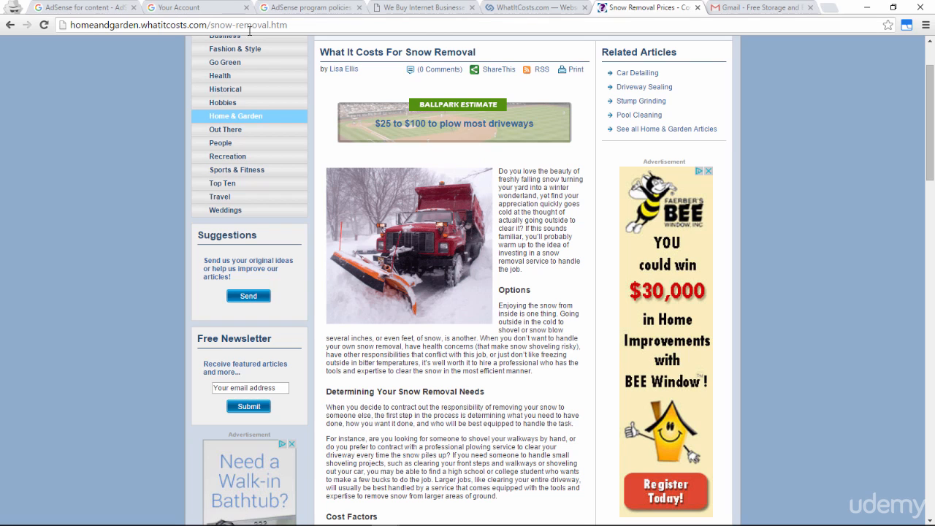
- Return to the AdSense signup and sign in to the existing Google account by pasting the account password
left_click(196, 10)
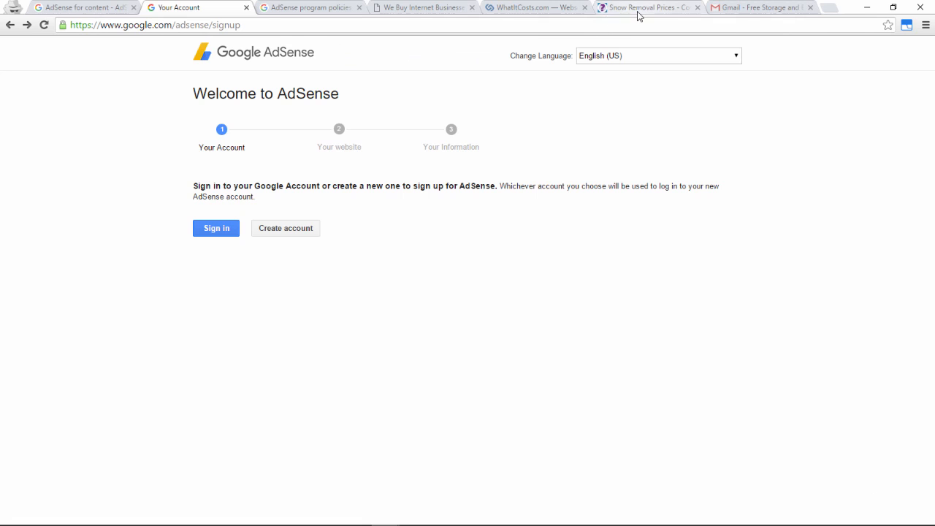
left_click(220, 231)
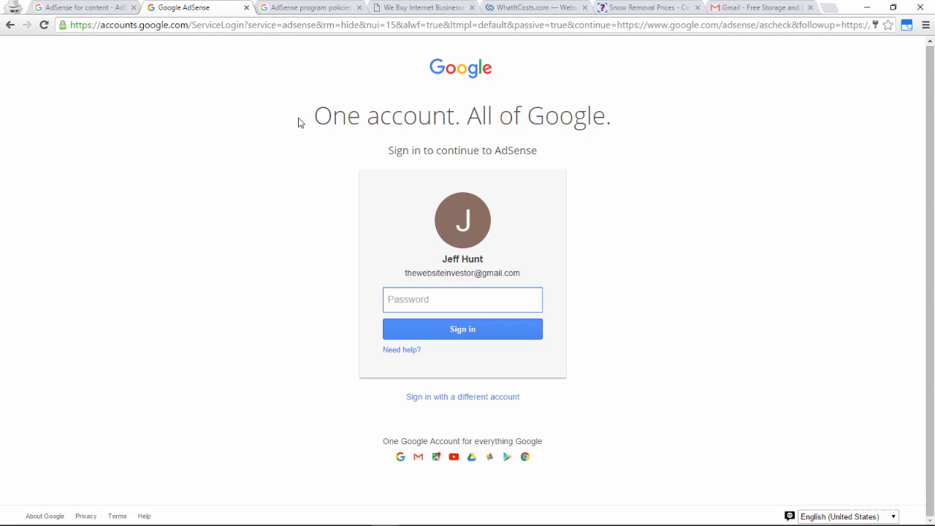
right_click(413, 301)
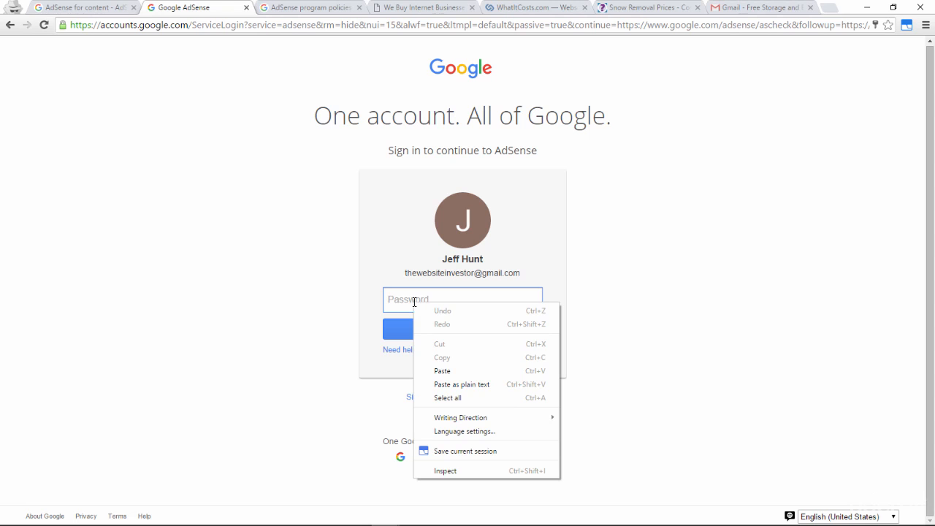
left_click(442, 371)
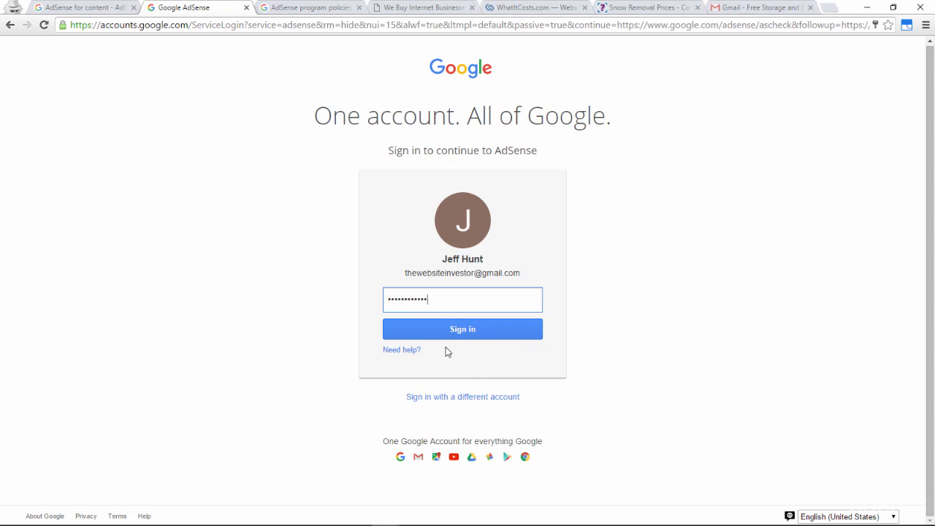
left_click(455, 333)
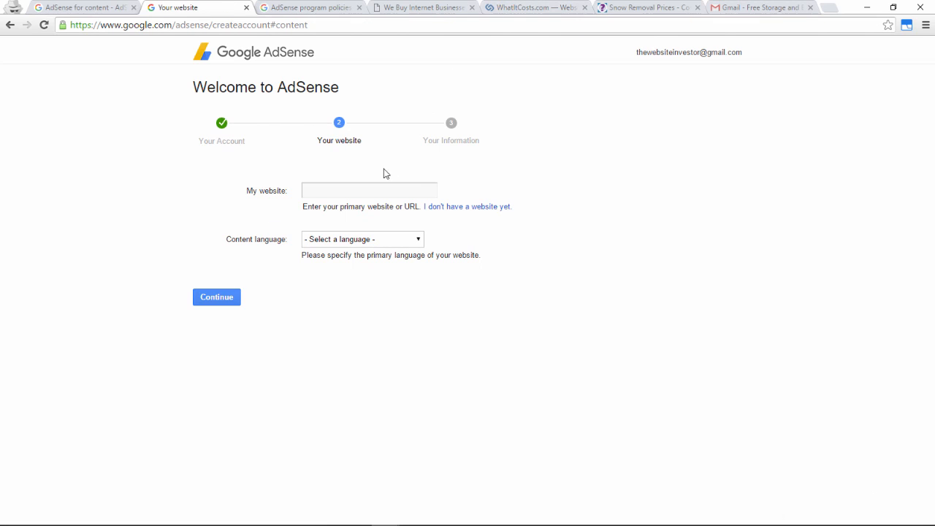
- Enter whatitcosts.com as the AdSense website and set its content language to English
left_click(361, 189)
type("whatitcosts.com")
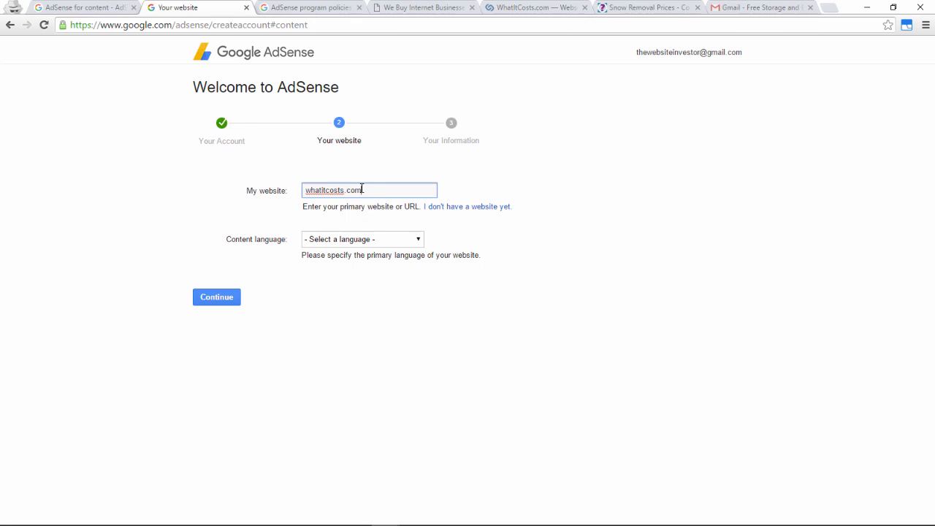
left_click(419, 241)
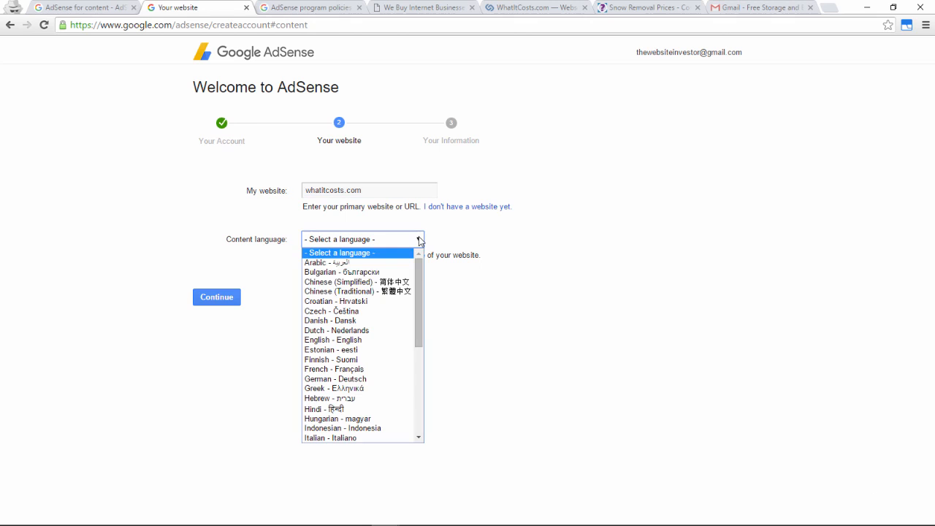
left_click(361, 339)
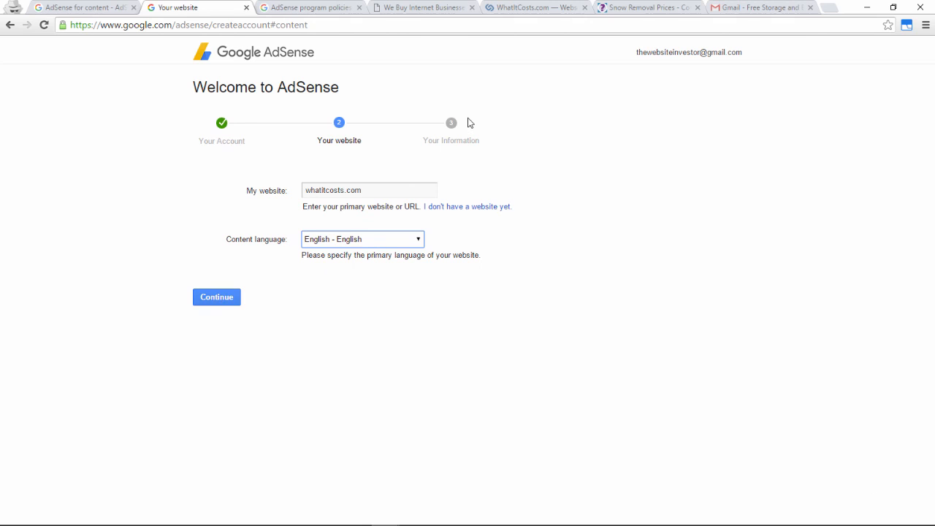
left_click_drag(415, 130, 438, 157)
left_click(465, 150)
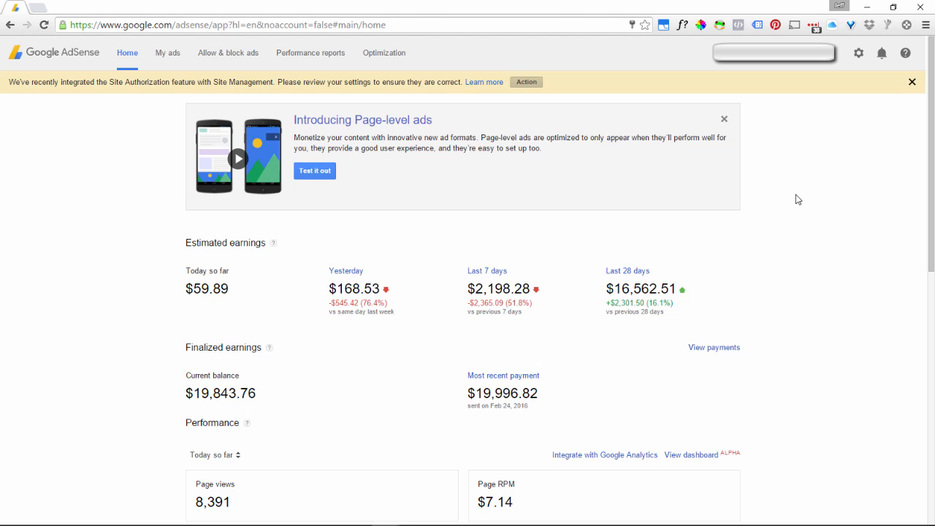
- Create a responsive text and display ad unit named "Cost Top Big Box" and save it to generate its code
left_click(168, 55)
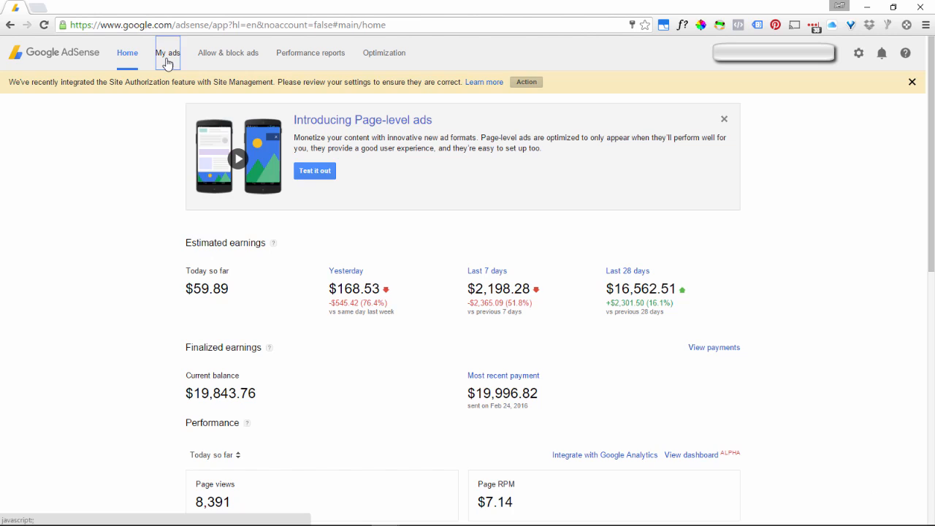
left_click(160, 102)
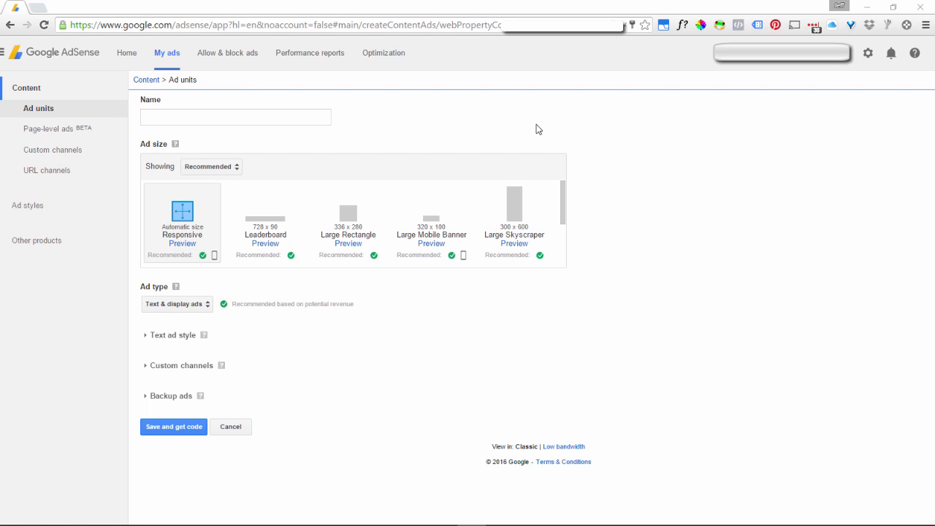
left_click(219, 117)
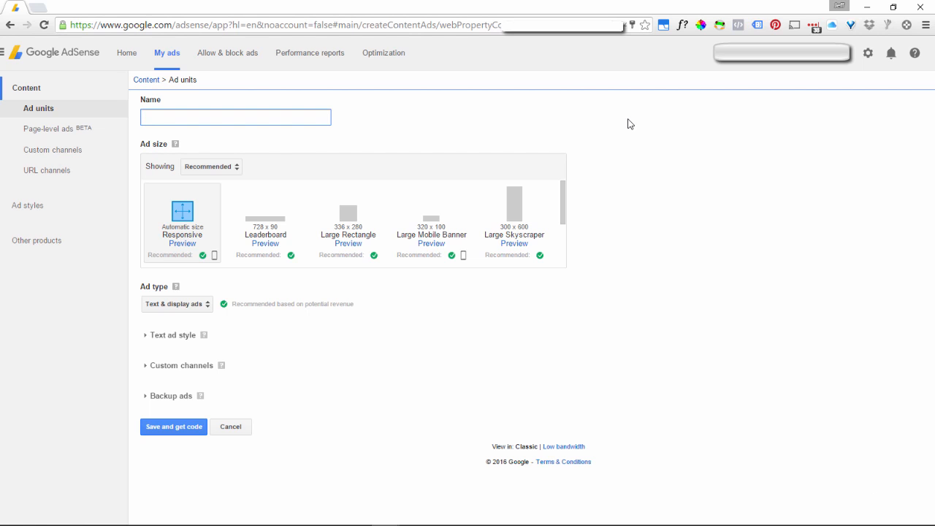
type("Cost Top")
type("Big Box")
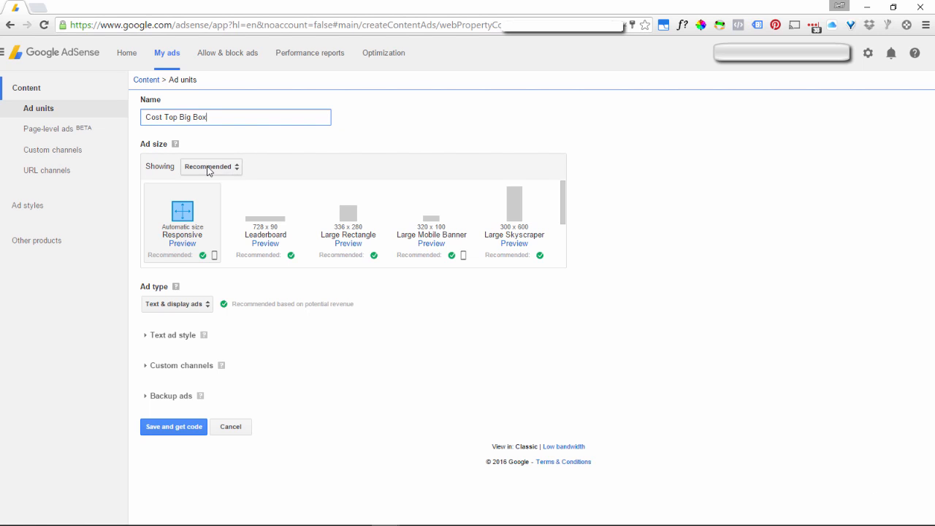
mouse_move(560, 201)
left_mouse_down()
mouse_move(558, 255)
mouse_move(553, 192)
left_mouse_up()
left_click(178, 428)
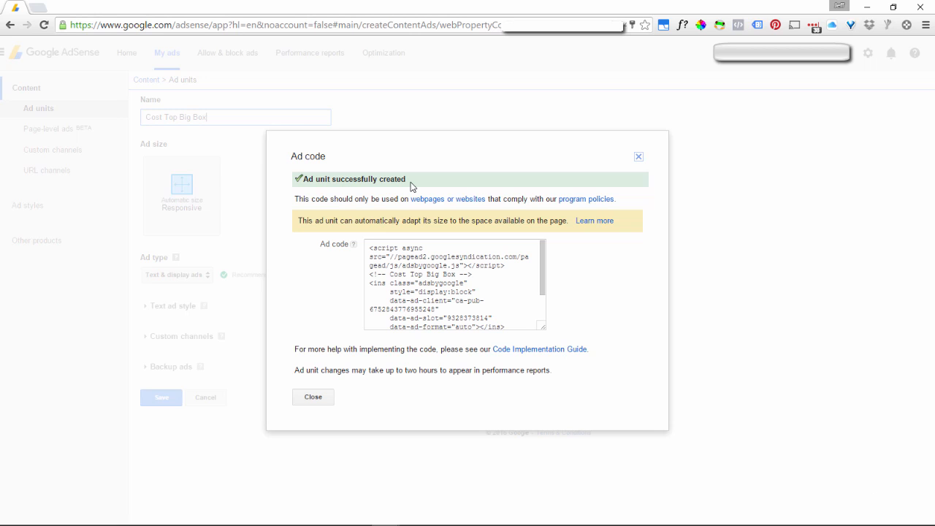
- Copy the entire ad code of the new Cost Top Big Box ad unit
left_click(370, 252)
left_click_drag(370, 252, 429, 327)
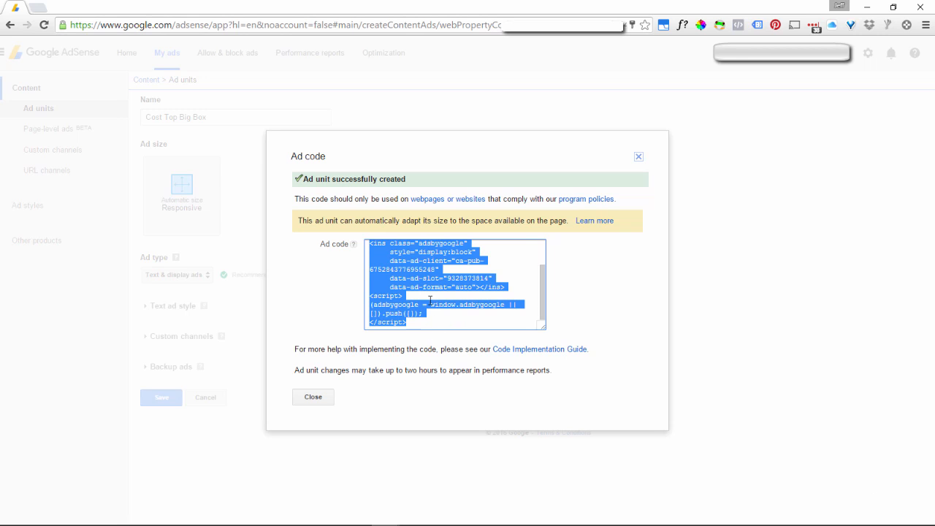
scroll(431, 301, "up", 2)
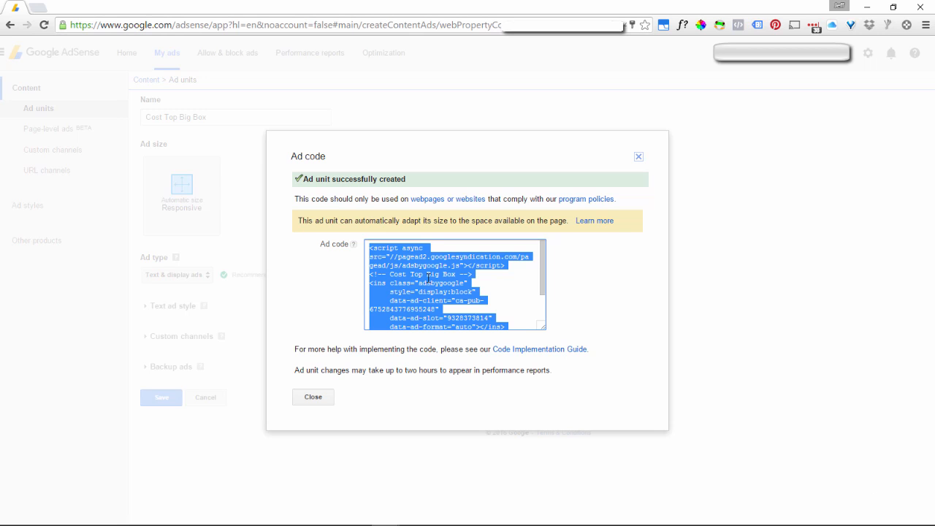
left_click(429, 279)
key("ctrl+a")
scroll(424, 267, "down", 3)
scroll(424, 267, "up", 3)
right_click(424, 268)
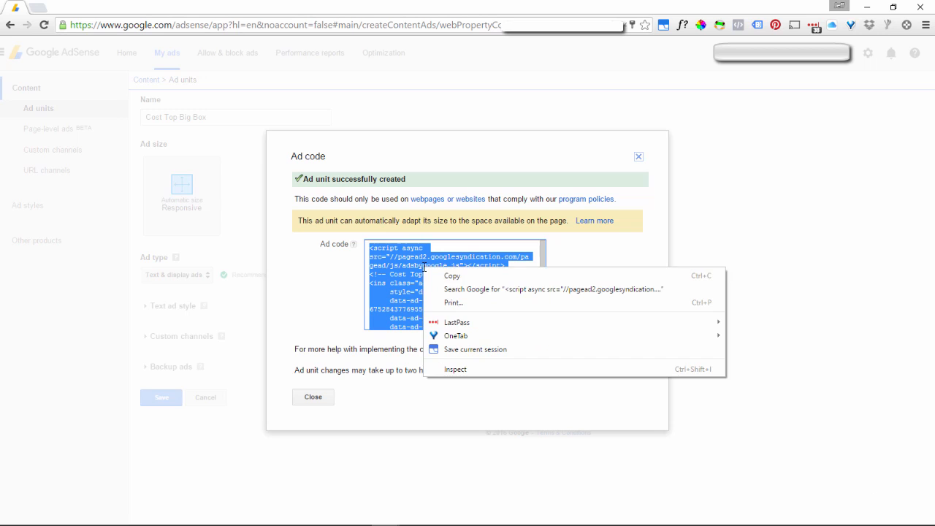
left_click(445, 276)
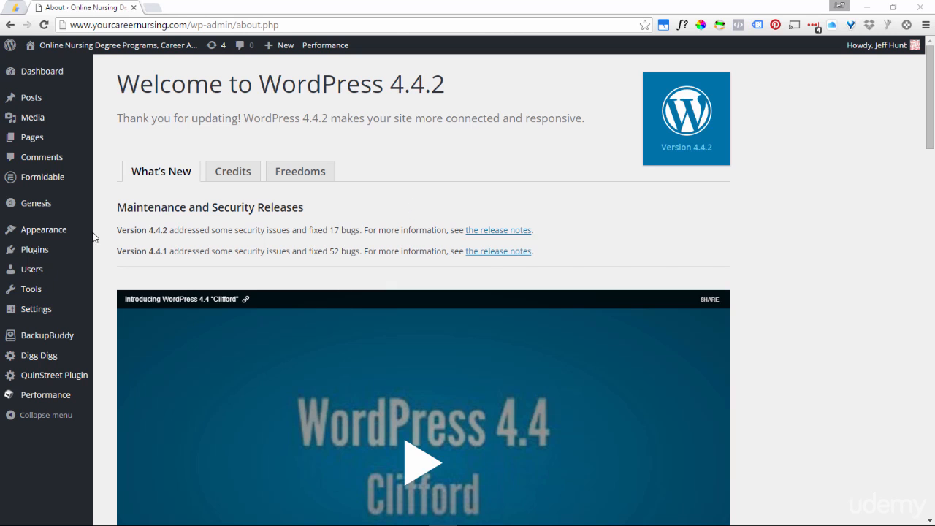
- Open the list of installed plugins in the WordPress admin site
mouse_move(43, 249)
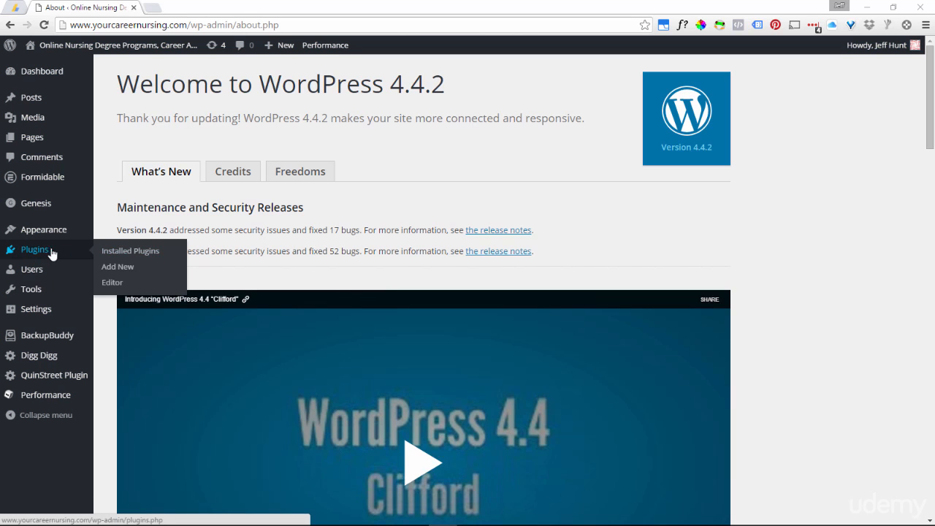
left_click(133, 251)
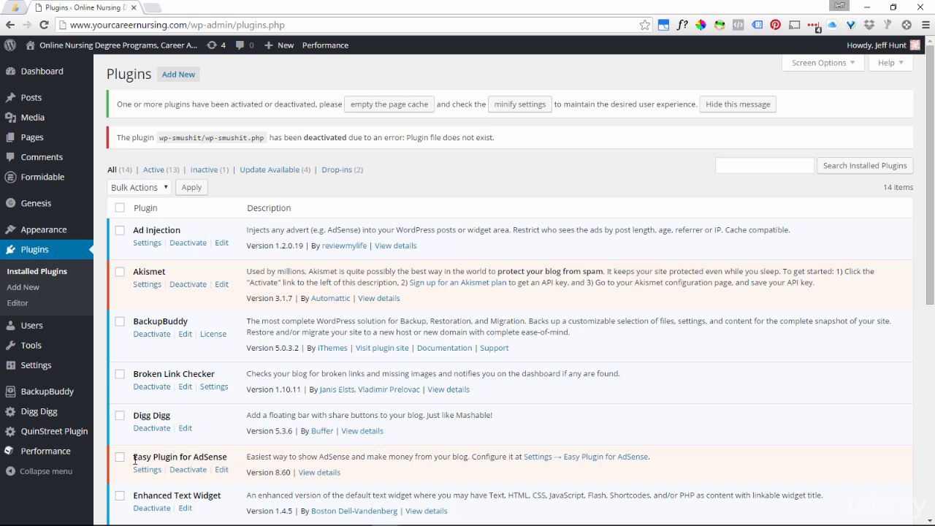
- Replace the Top ad code in the Ad Injection plugin's settings with the copied Cost Top Big Box ad code
left_click(147, 244)
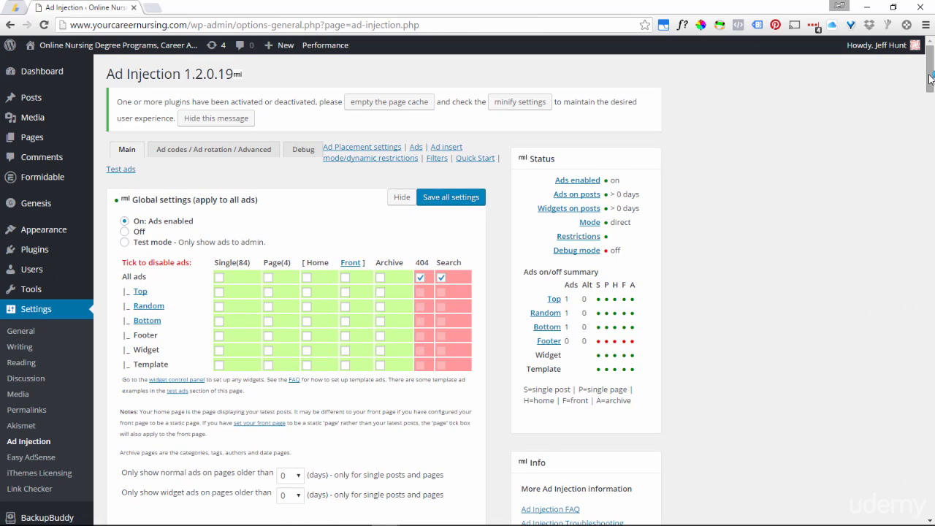
scroll(819, 93, "down", 5)
scroll(819, 93, "down", 15)
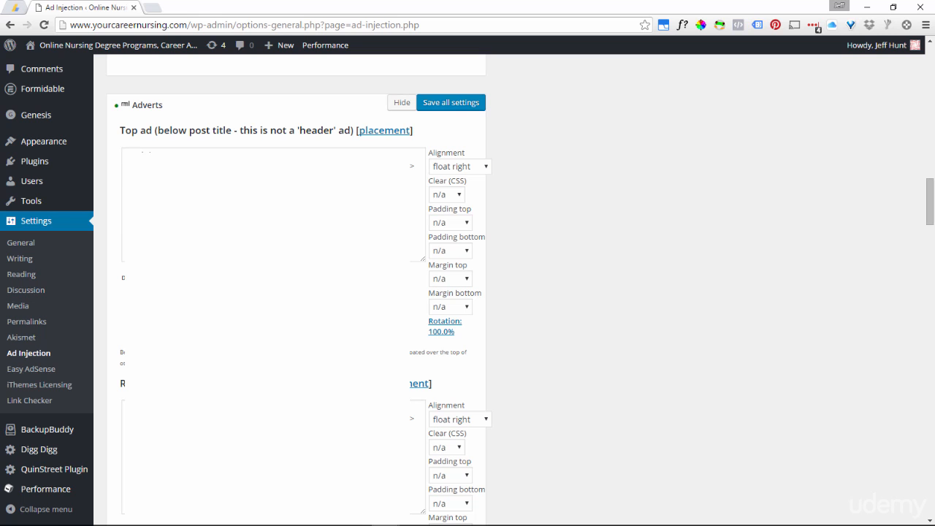
left_click(267, 207)
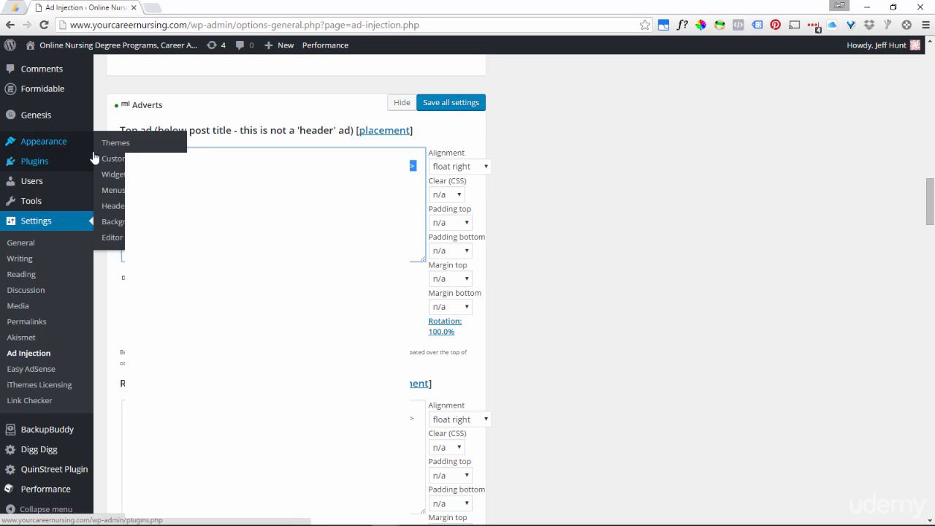
right_click(411, 167)
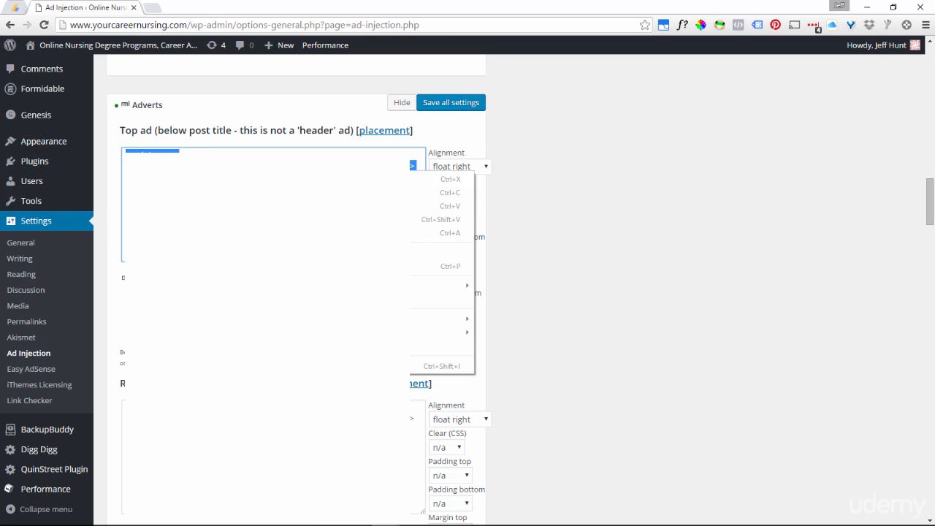
left_click(441, 212)
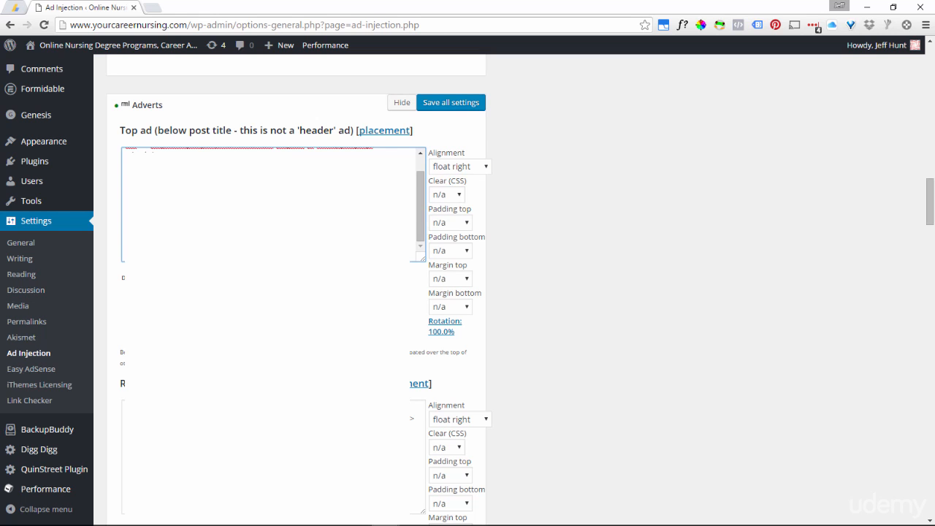
left_click_drag(419, 218, 414, 209)
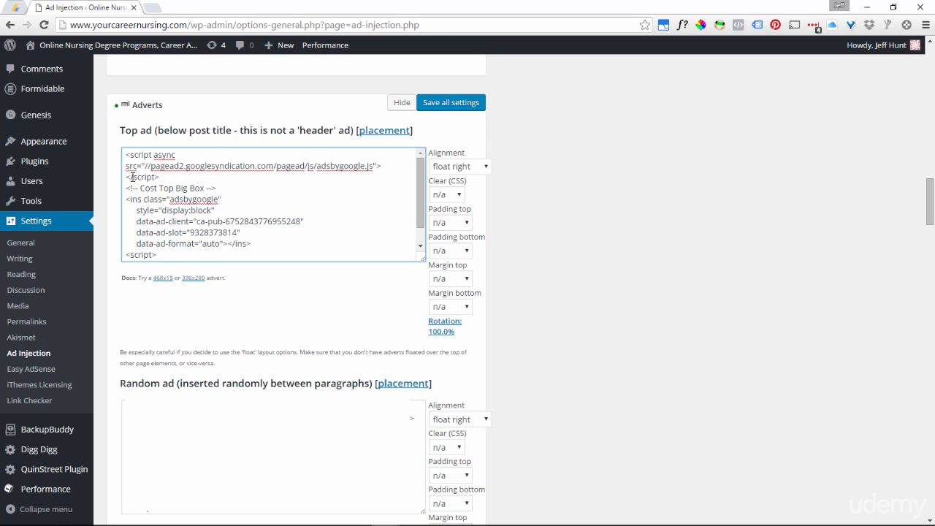
- Open the live site in a new tab and examine the ad placements on its home and Unique Nursing Jobs pages
right_click(65, 49)
left_click(80, 53)
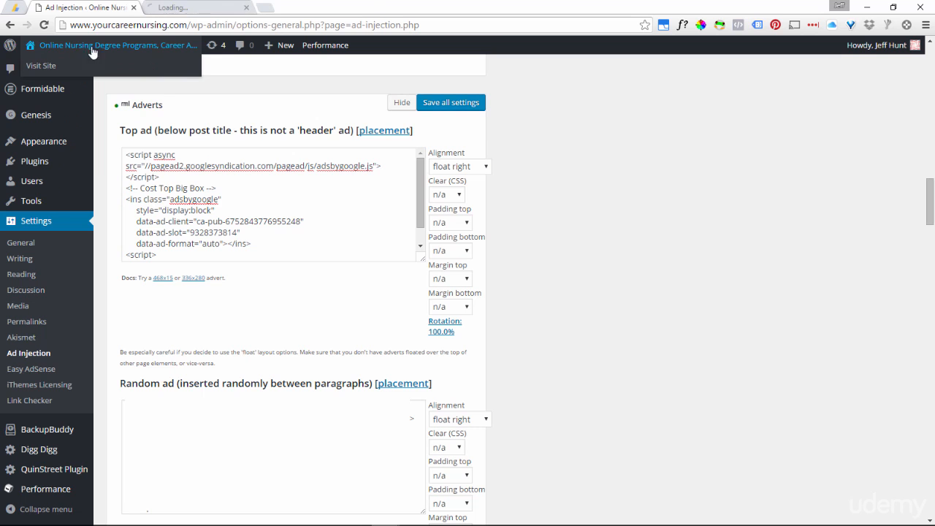
left_click(174, 10)
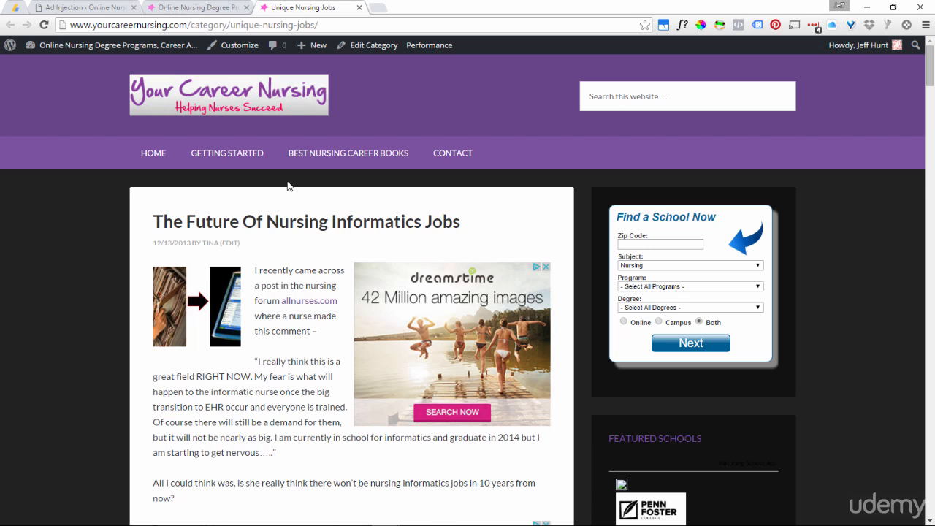
left_click(178, 7)
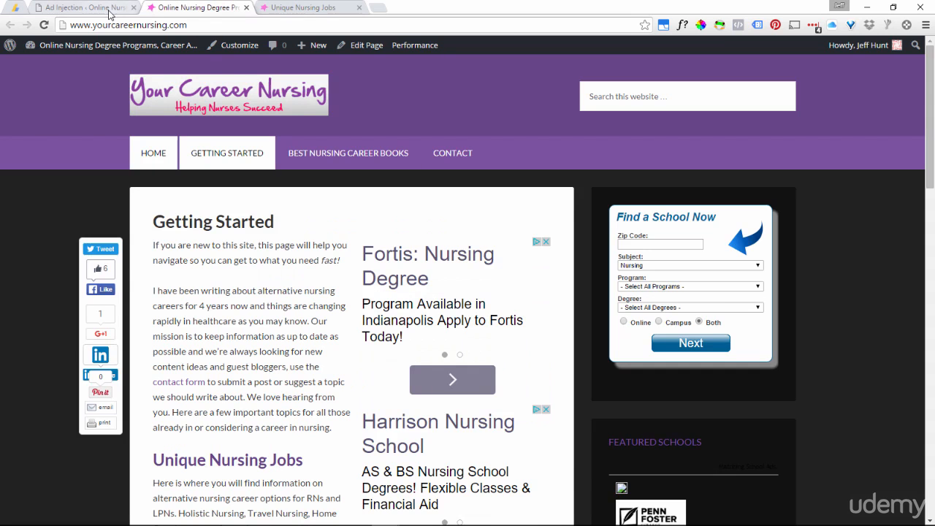
- Review the ad codes in the Ad Injection settings against the ads on the home and Unique Nursing Jobs pages
left_click(107, 10)
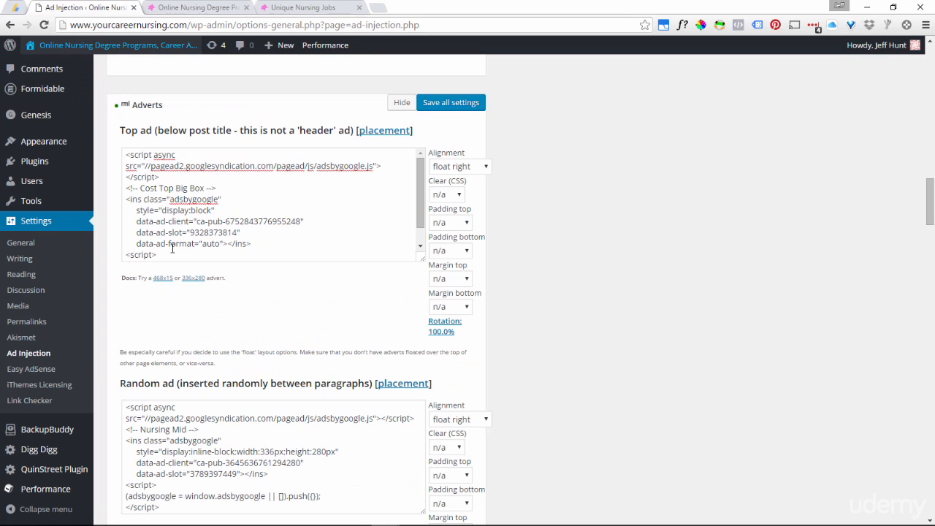
left_click(435, 102)
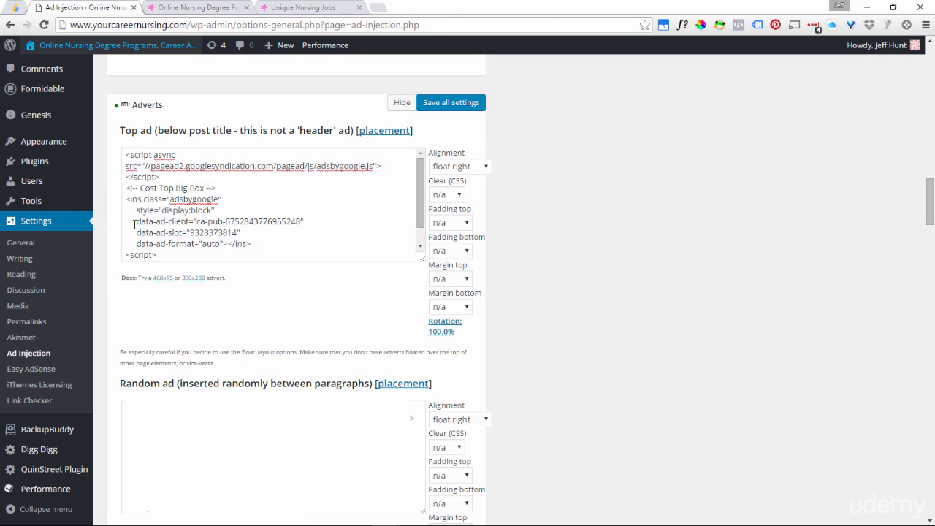
left_click(211, 9)
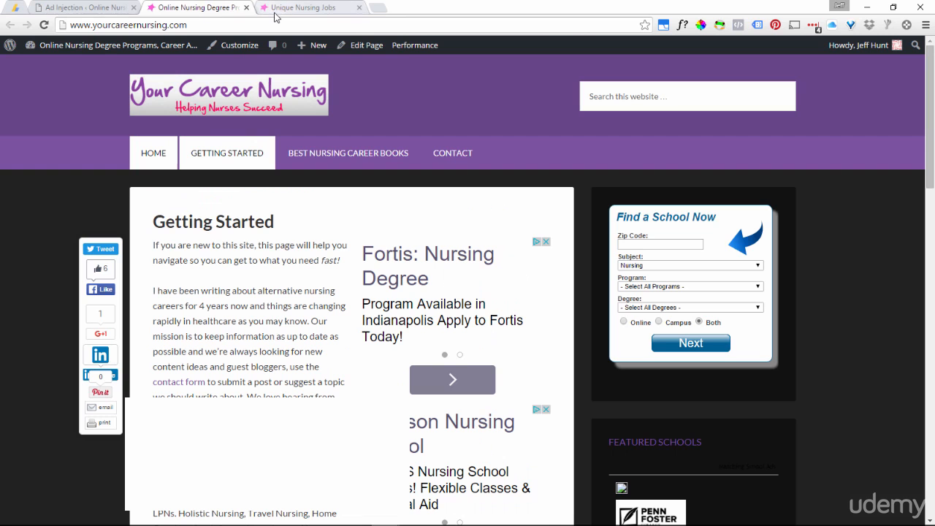
left_click(275, 15)
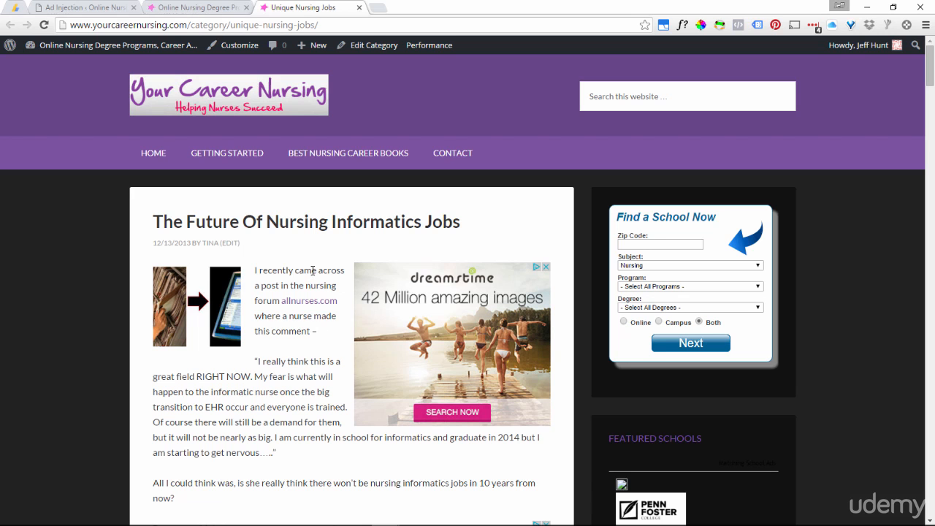
- Search the source code of the Unique Nursing Jobs page for "ca-pub" and return to the AdSense window
right_click(313, 271)
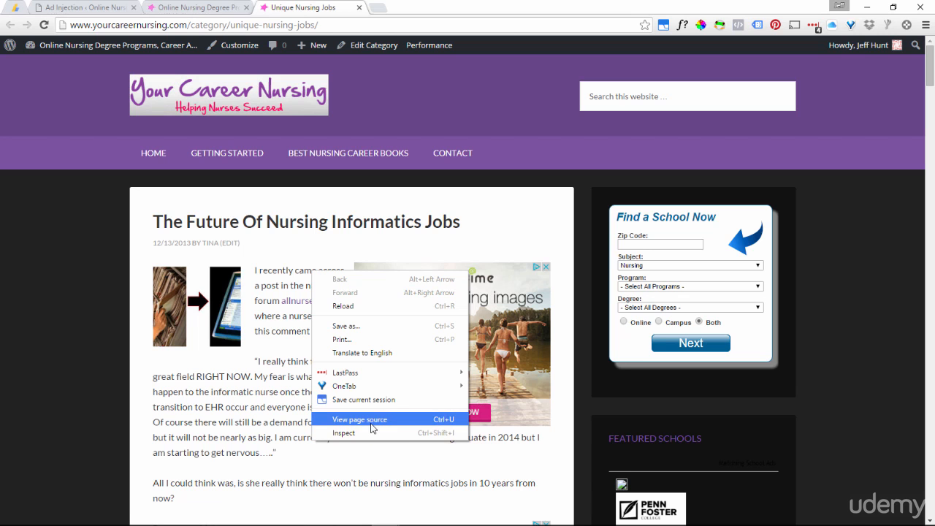
left_click(371, 427)
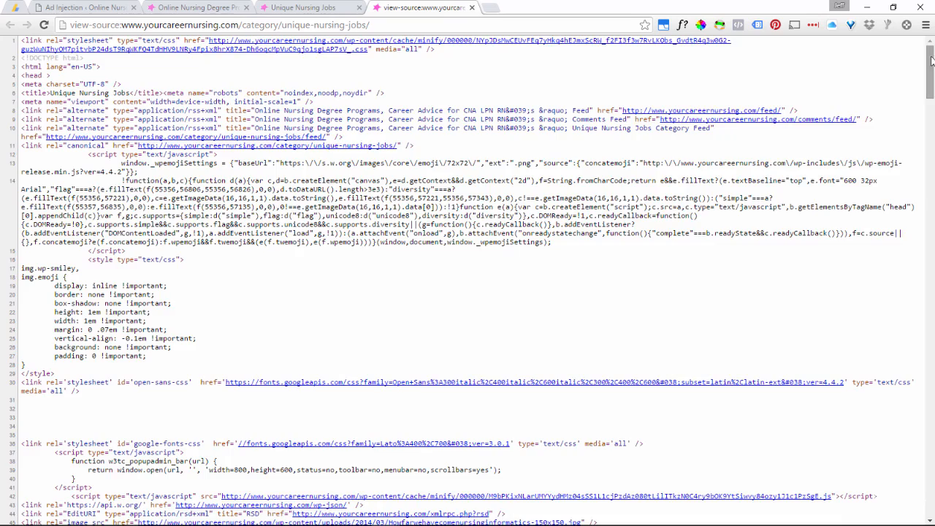
mouse_move(931, 60)
left_mouse_down()
mouse_move(931, 212)
mouse_move(931, 44)
left_mouse_up()
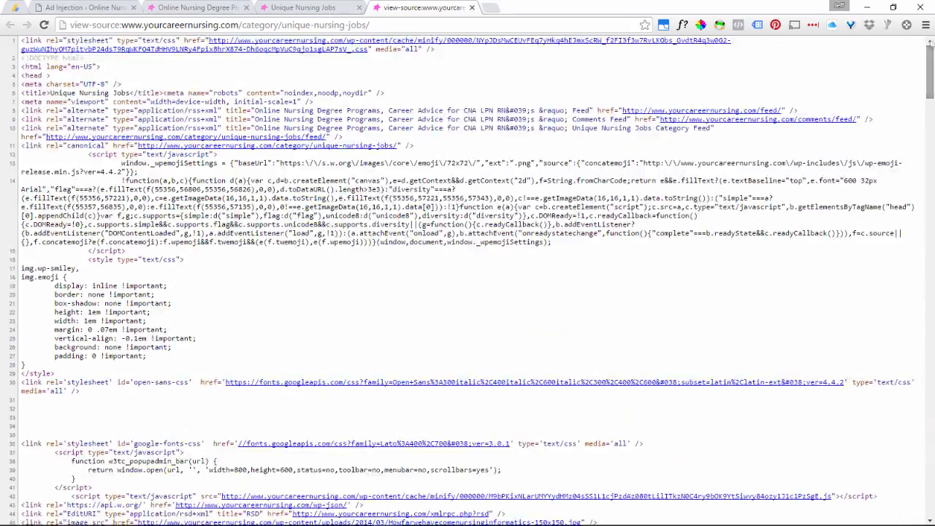
left_click(925, 27)
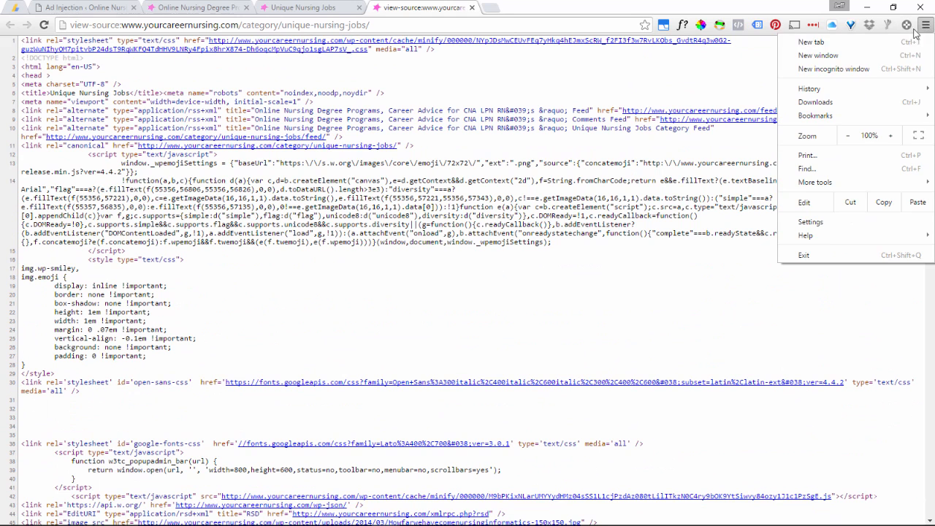
left_click(809, 169)
type("ca-pub")
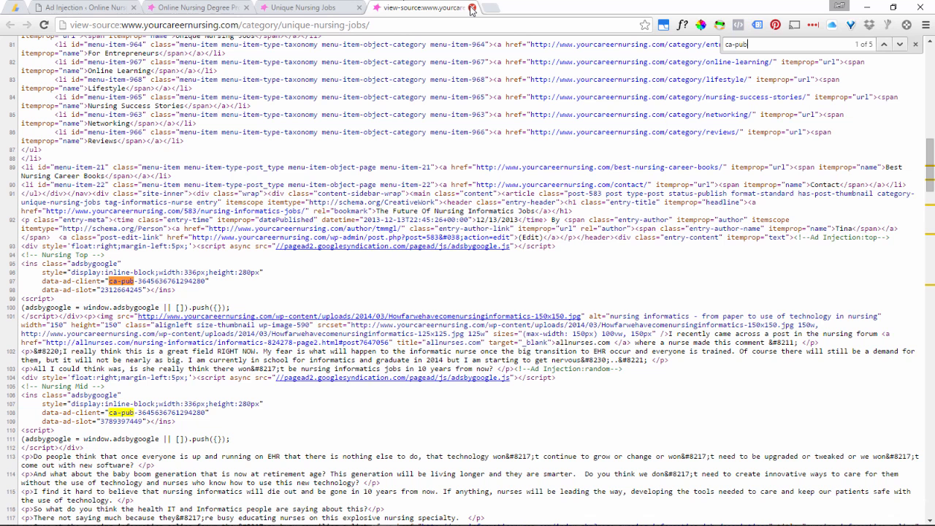
left_click(864, 8)
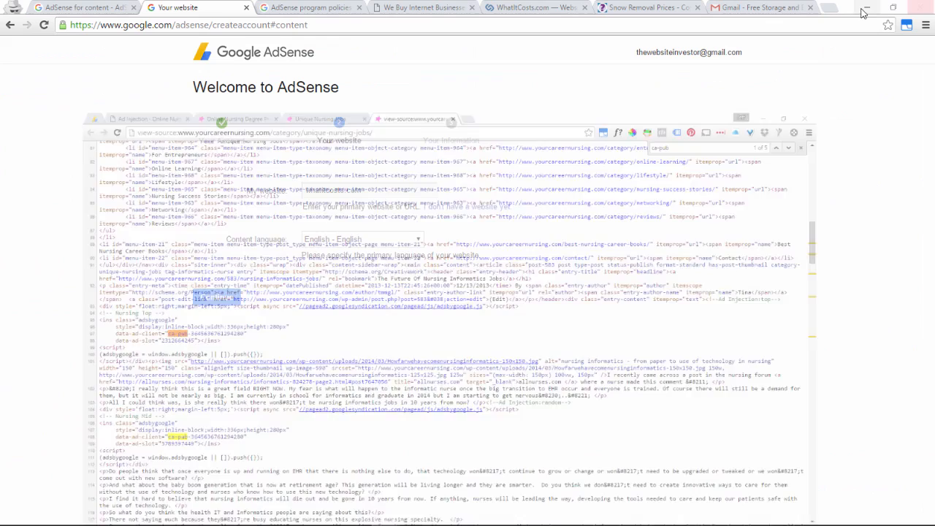